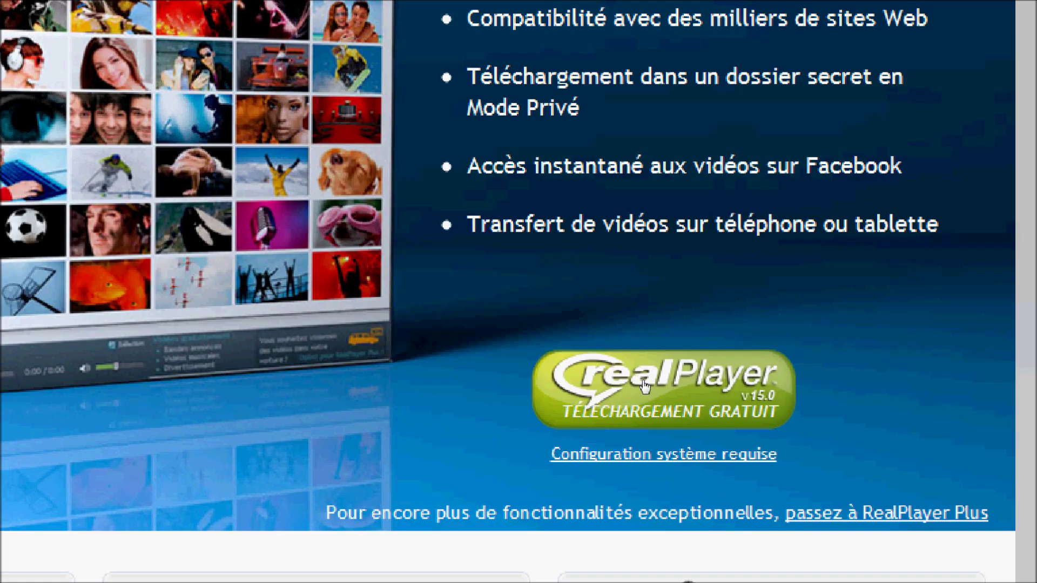
Step: Download the free RealPlayer 15.0 installer and launch RealPlayer_fr.exe from the browser's downloads list
{"action": "left_click", "coordinate": [645, 385]}
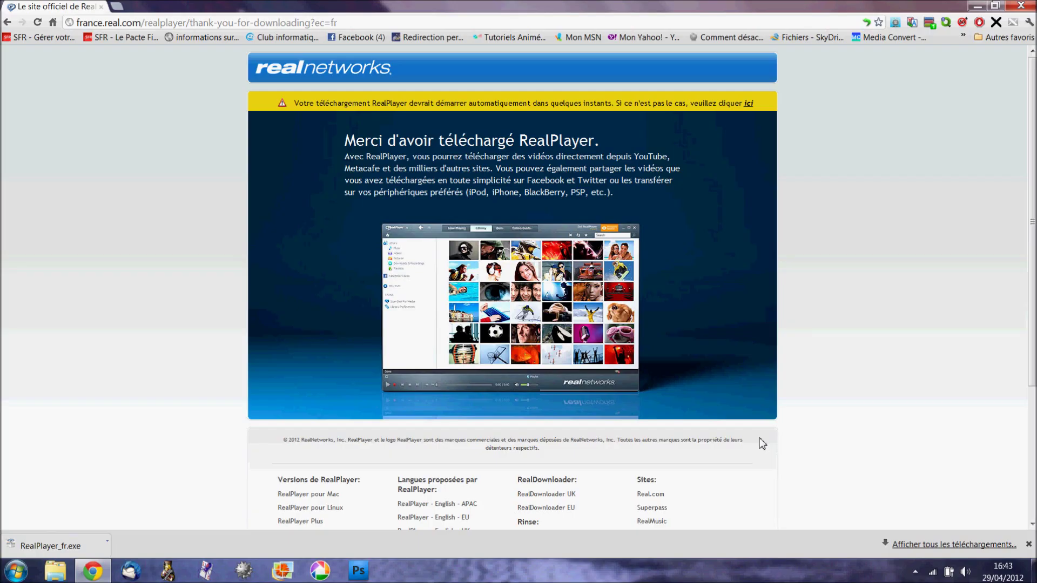
{"action": "left_click", "coordinate": [922, 545]}
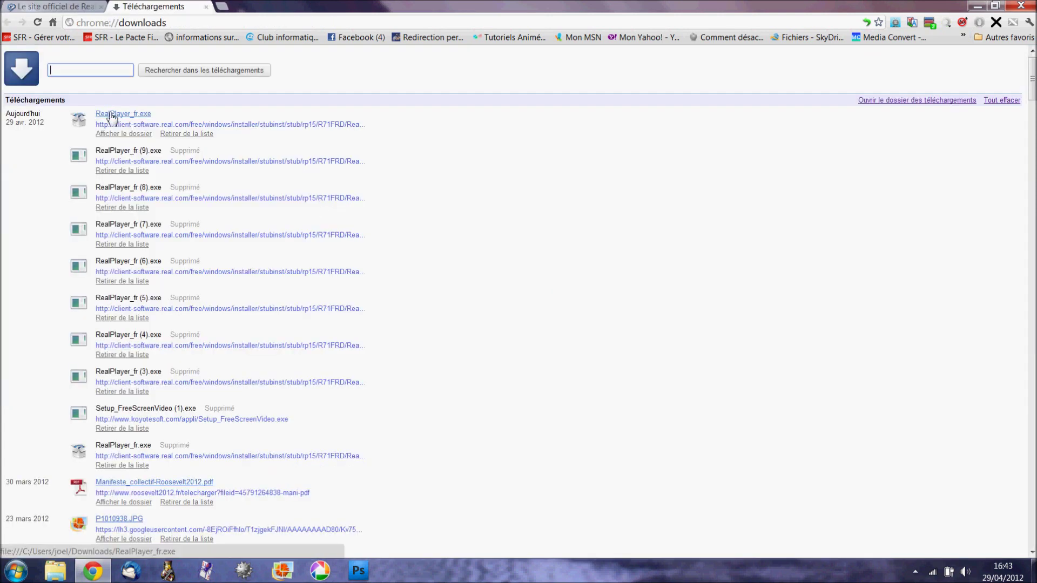
{"action": "left_click", "coordinate": [112, 115]}
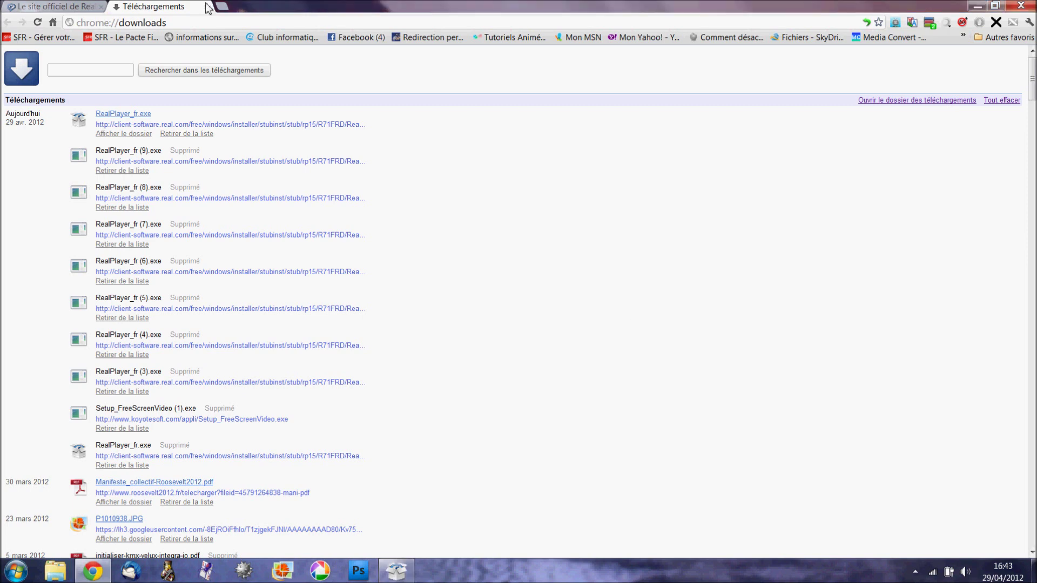
{"action": "left_click", "coordinate": [397, 573]}
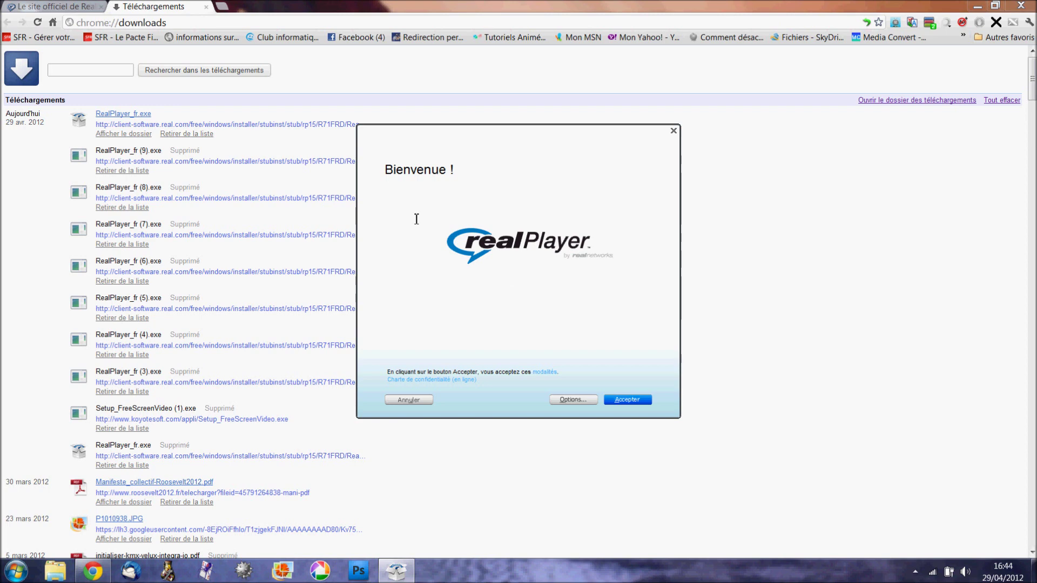
Step: Install RealPlayer with its terms accepted and Norton Security Scan declined, closing the browser meanwhile
{"action": "left_click", "coordinate": [636, 402]}
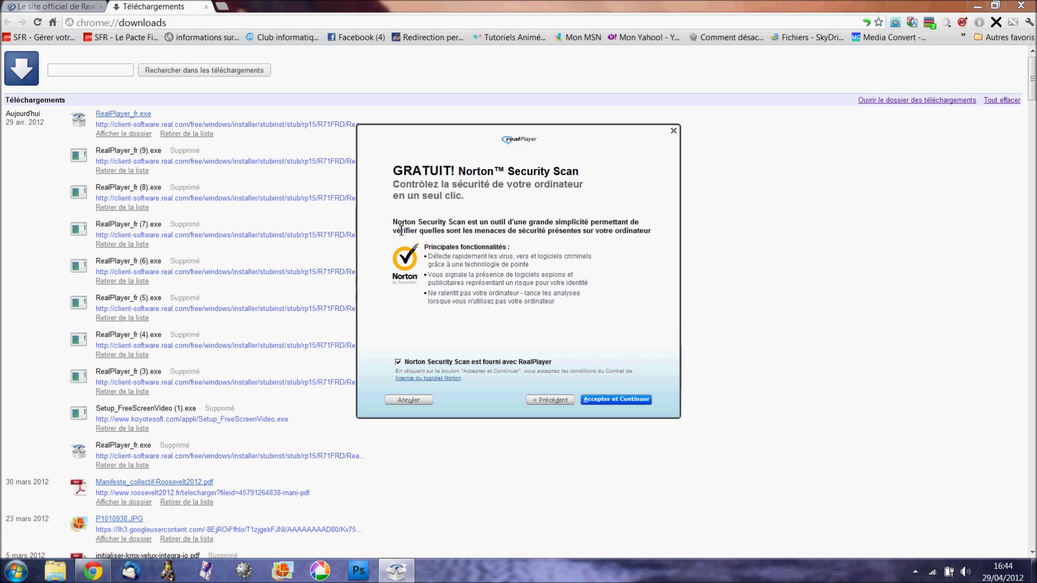
{"action": "left_click", "coordinate": [398, 363]}
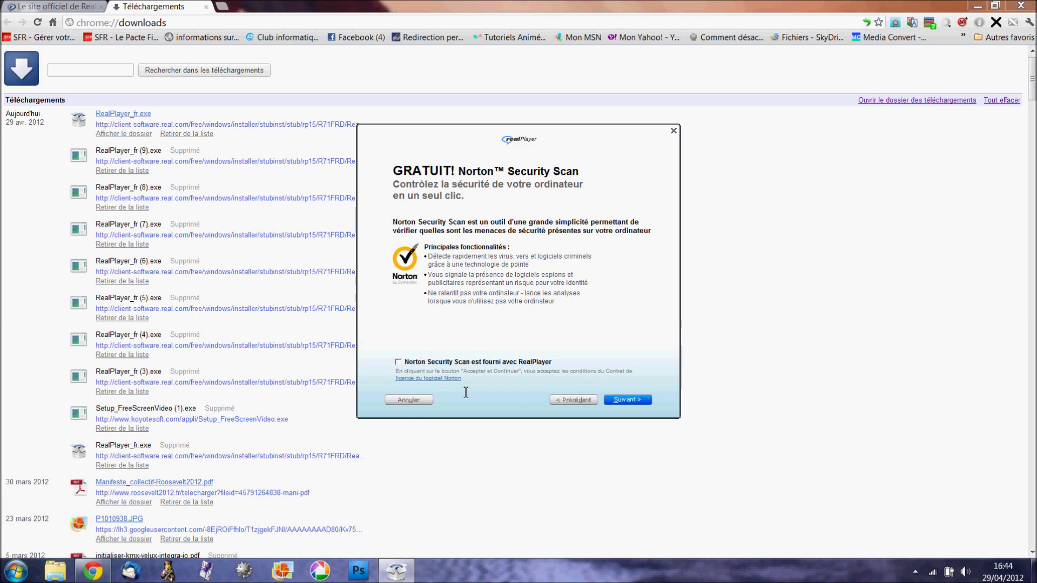
{"action": "left_click", "coordinate": [628, 400]}
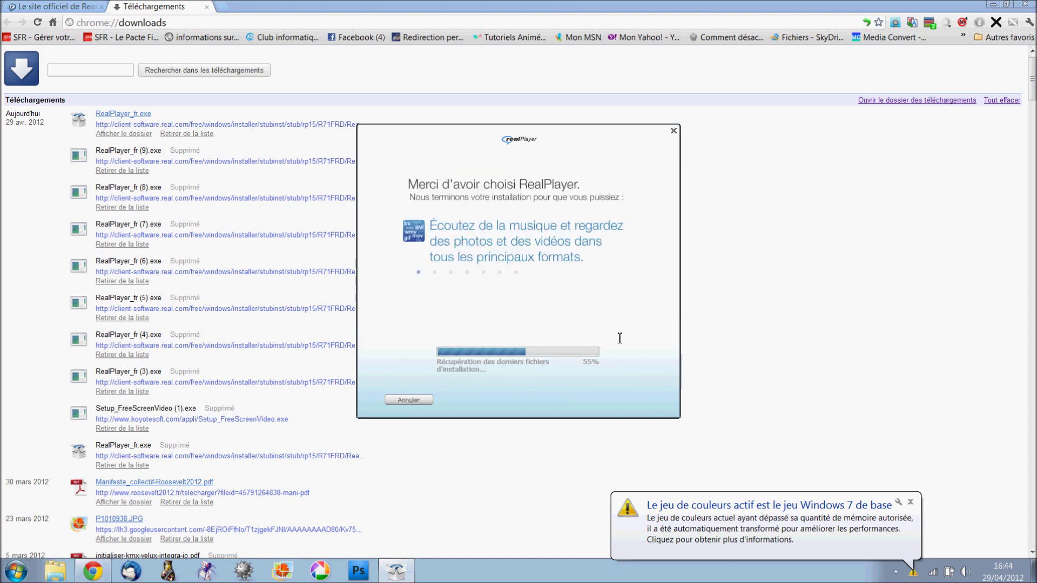
{"action": "left_click", "coordinate": [1024, 5]}
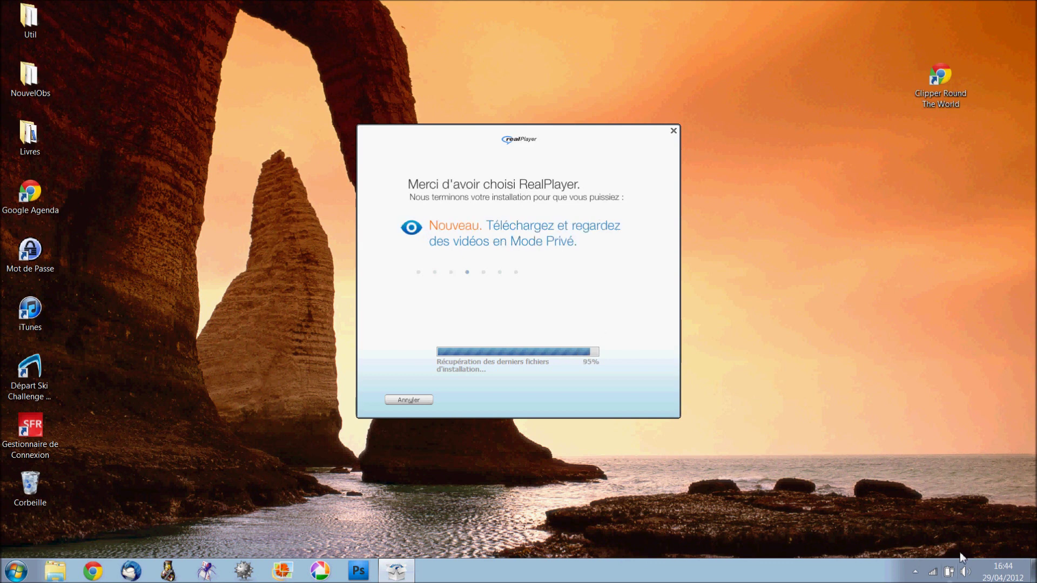
{"action": "left_click", "coordinate": [915, 574]}
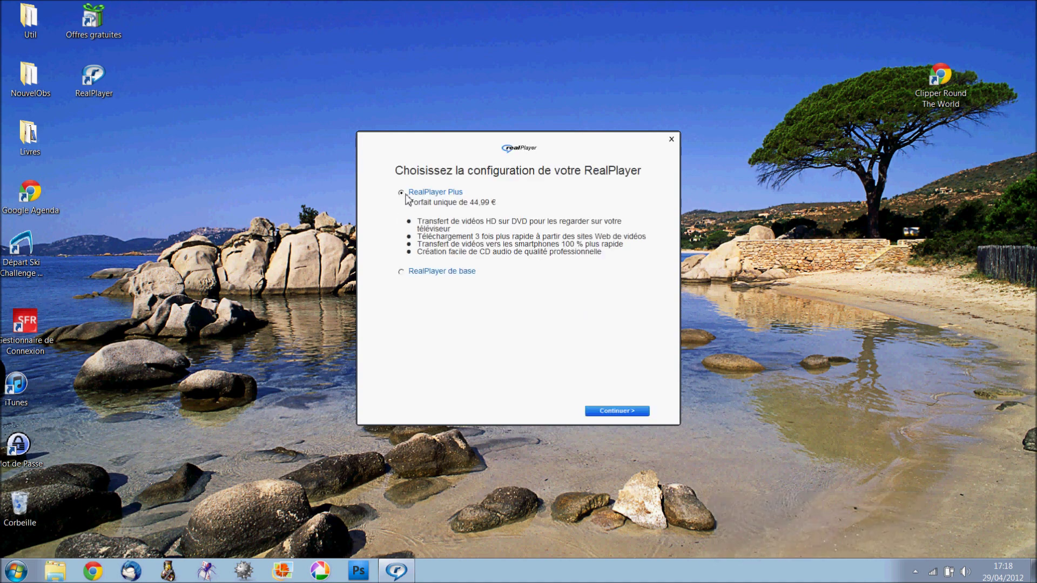
Step: Choose the basic RealPlayer configuration, opt out of both information options and skip the product registration
{"action": "left_click", "coordinate": [401, 273]}
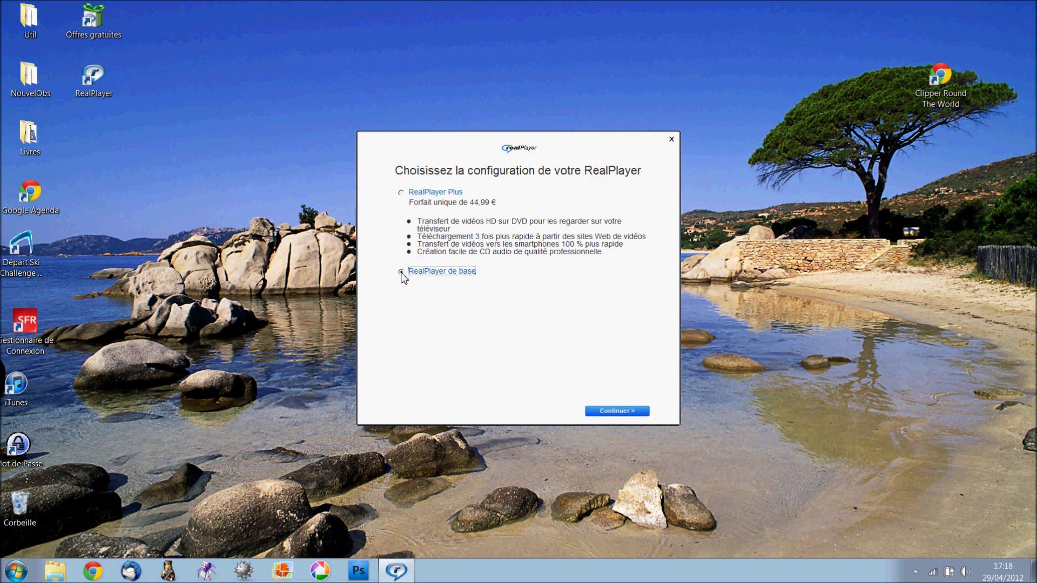
{"action": "left_click", "coordinate": [618, 413]}
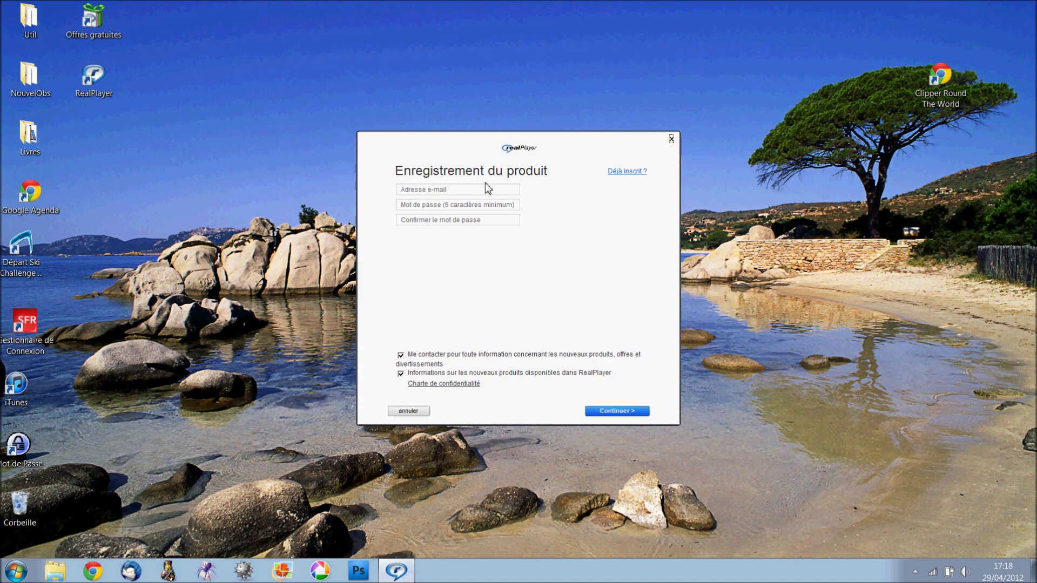
{"action": "left_click", "coordinate": [401, 356]}
{"action": "left_click", "coordinate": [400, 373]}
{"action": "left_click", "coordinate": [408, 412]}
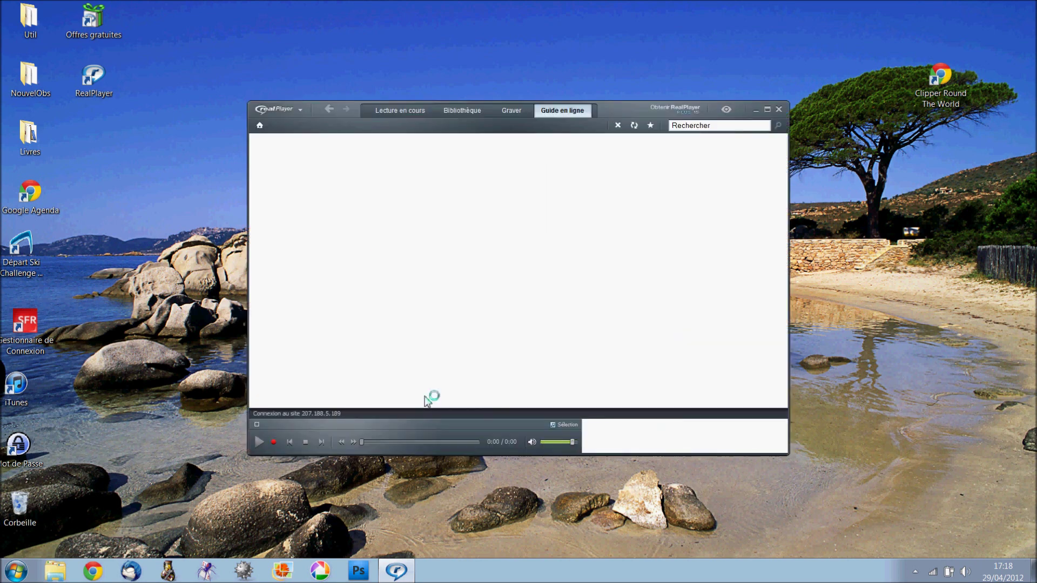
Step: Maximize RealPlayer and open its download and recording preferences
{"action": "left_click", "coordinate": [767, 110]}
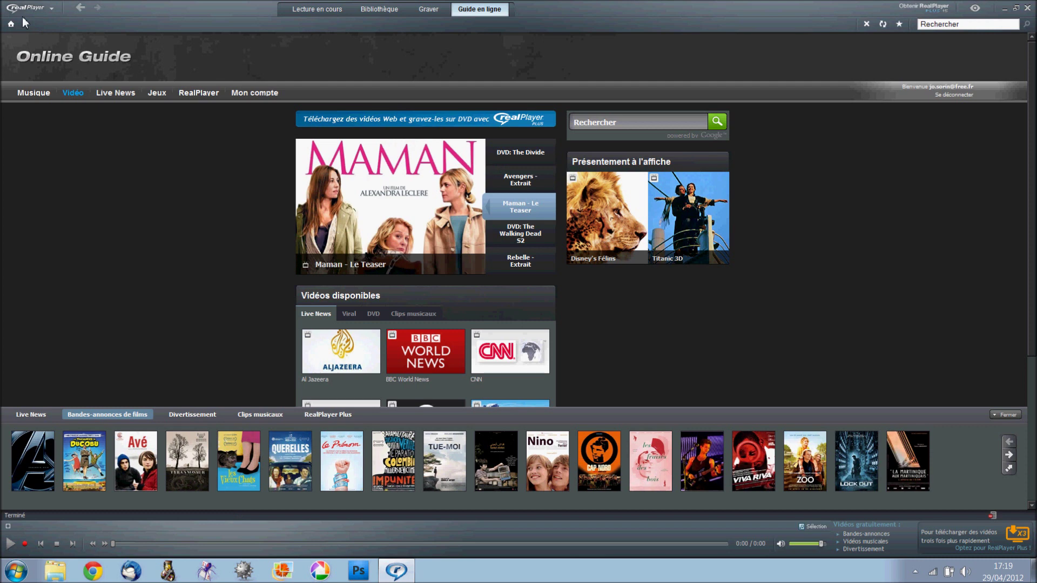
{"action": "left_click", "coordinate": [52, 11]}
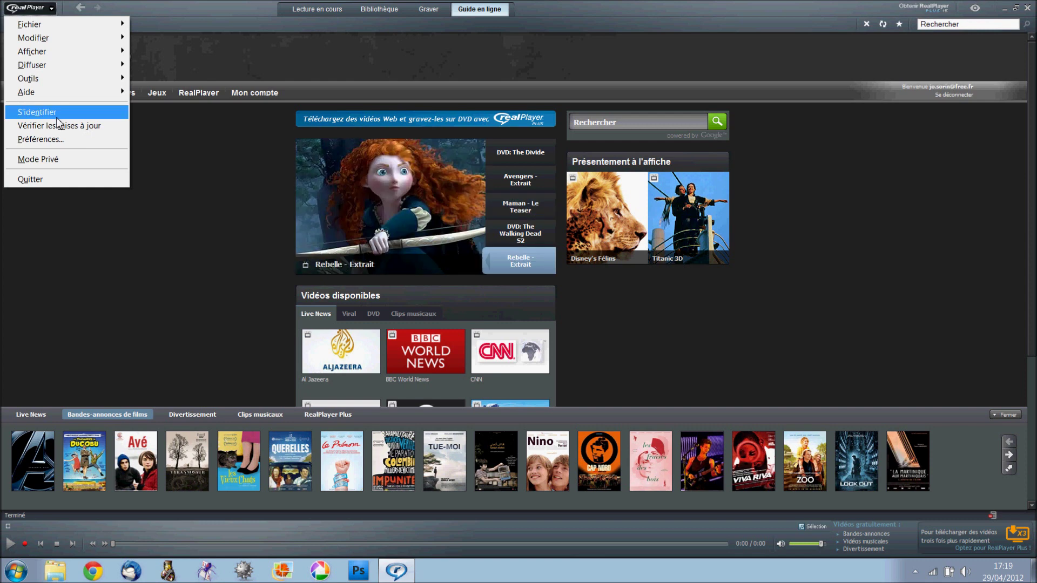
{"action": "left_click", "coordinate": [43, 139]}
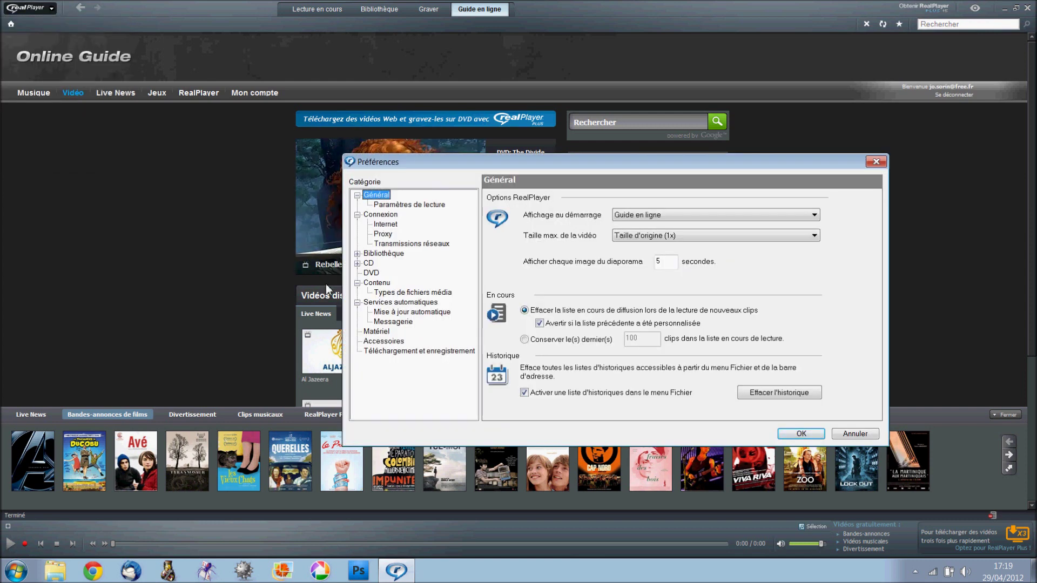
{"action": "left_click", "coordinate": [417, 352]}
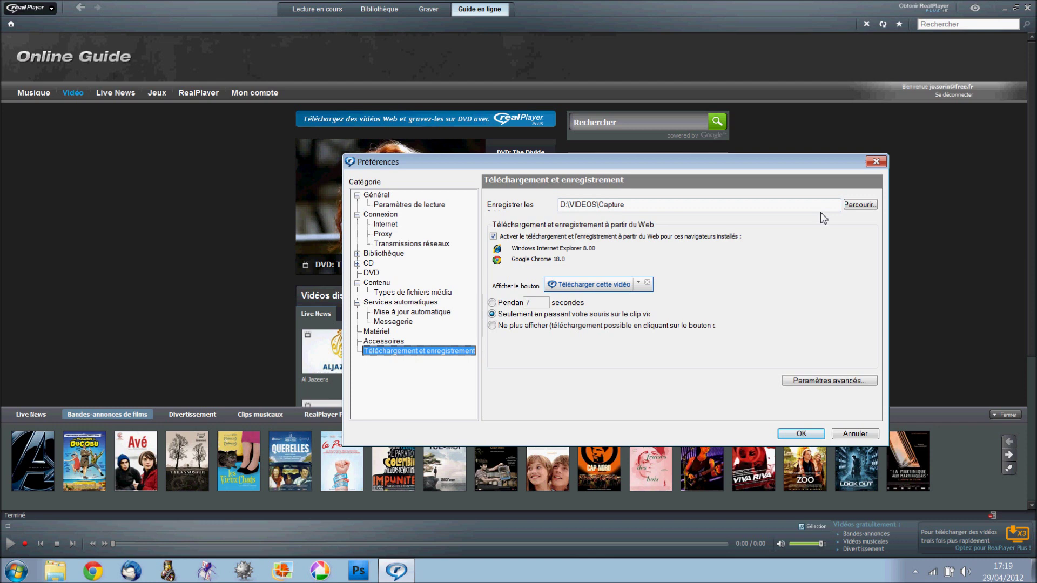
Step: Set the save folder to Capture under VIDEOS (D:) in the video library, save the preferences and close RealPlayer
{"action": "left_click", "coordinate": [856, 207]}
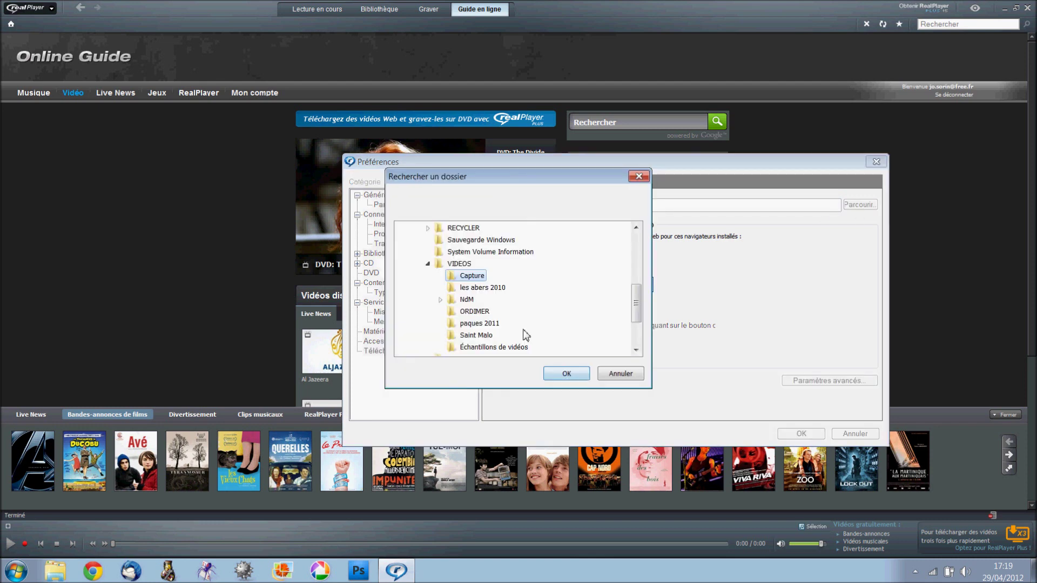
{"action": "scroll", "coordinate": [570, 267], "scroll_direction": "up", "scroll_amount": 5}
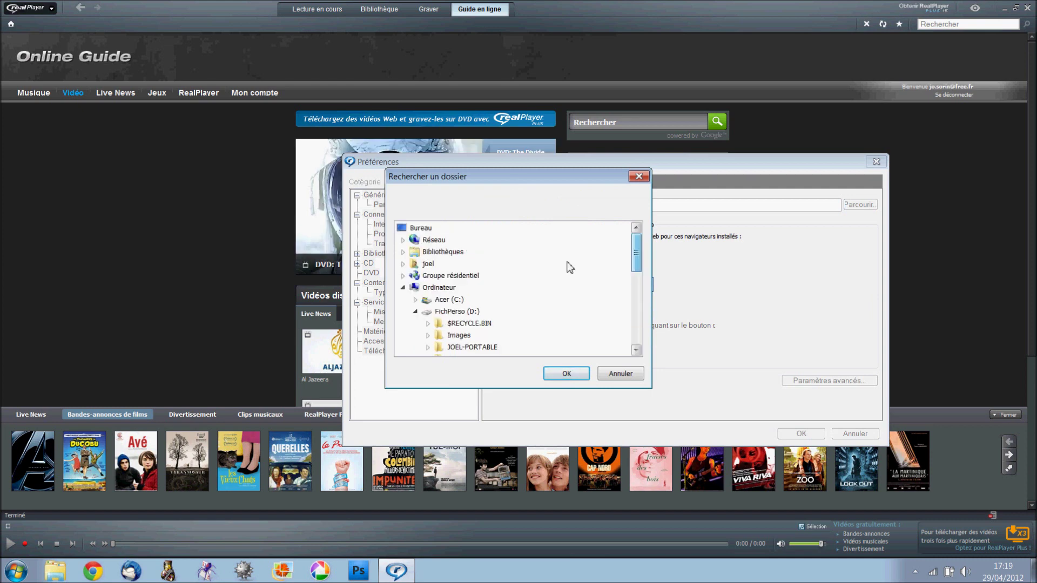
{"action": "left_click", "coordinate": [403, 252]}
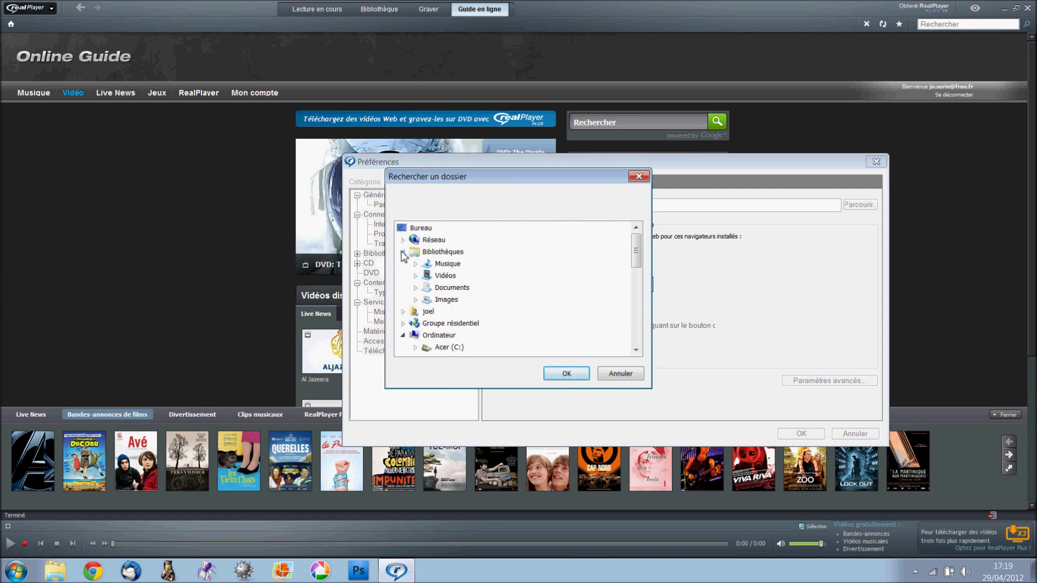
{"action": "left_click", "coordinate": [415, 276]}
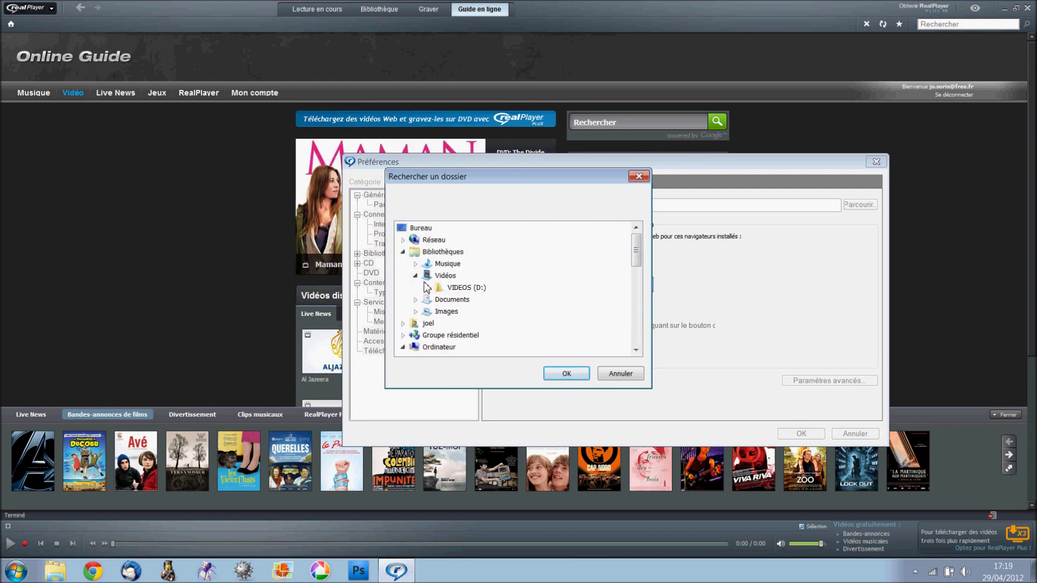
{"action": "left_click", "coordinate": [427, 287]}
{"action": "left_click", "coordinate": [473, 276]}
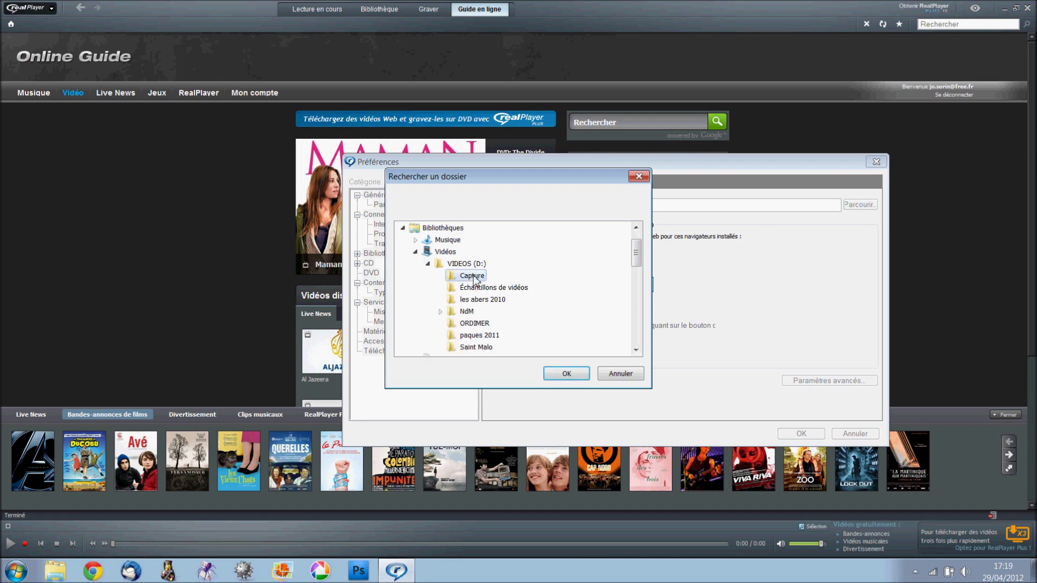
{"action": "left_click", "coordinate": [566, 374]}
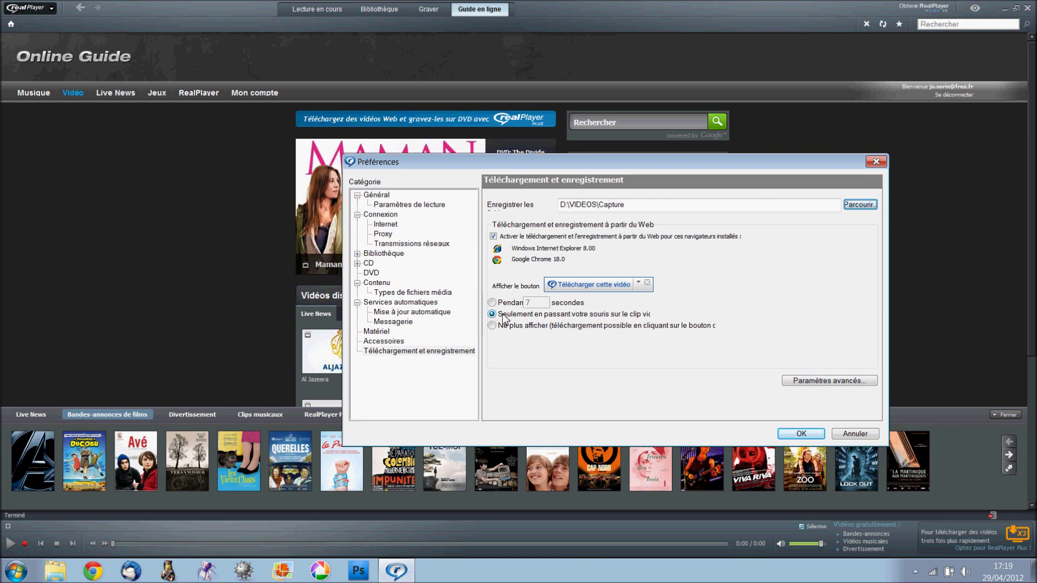
{"action": "left_click", "coordinate": [800, 435]}
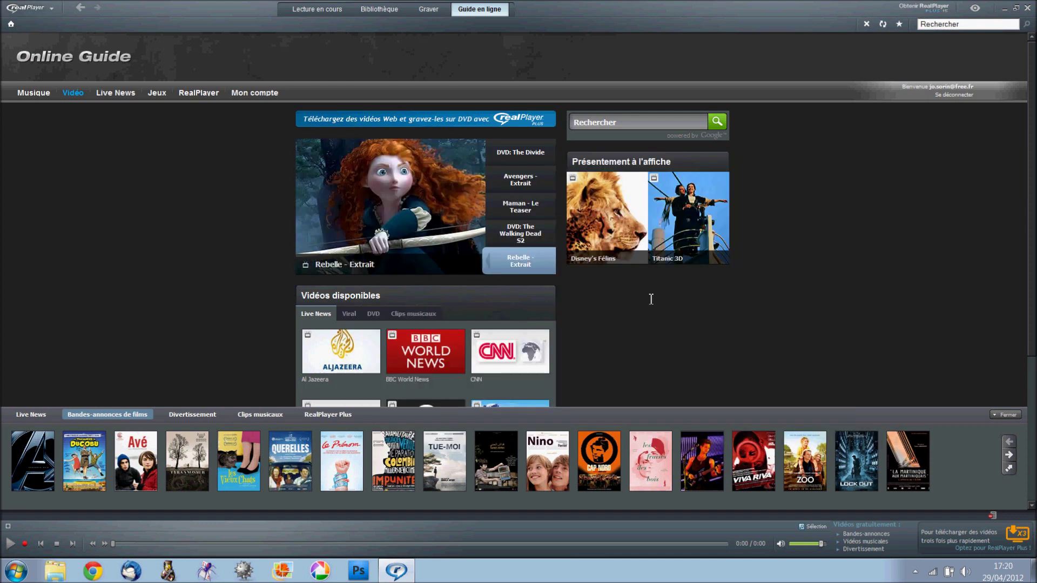
{"action": "left_click", "coordinate": [1027, 8]}
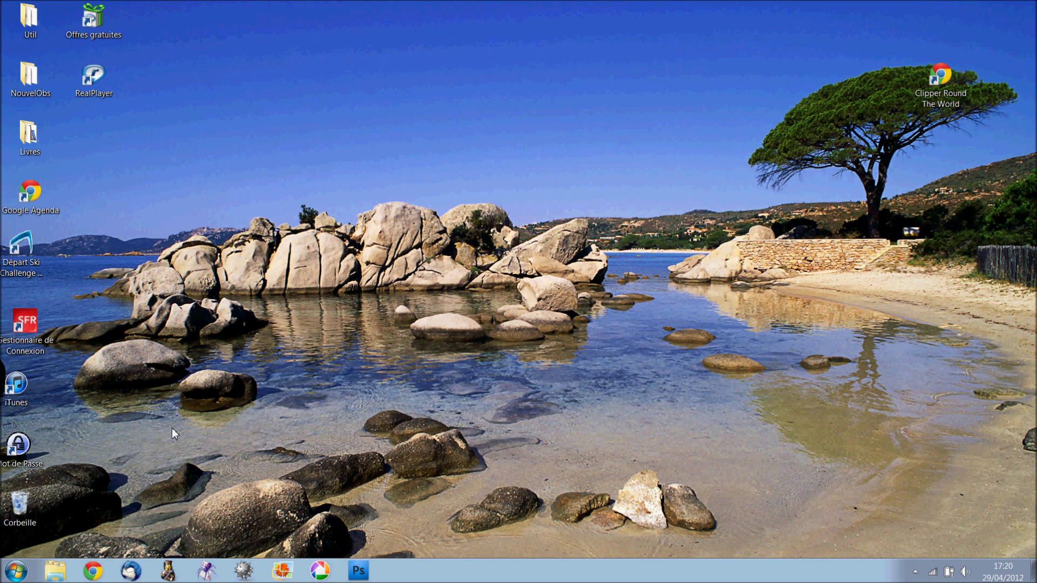
Step: Switch to a maximized Chrome and open the "Renommer des fichiers" page in the Windows section of the Ordimer club site
{"action": "left_click", "coordinate": [93, 572]}
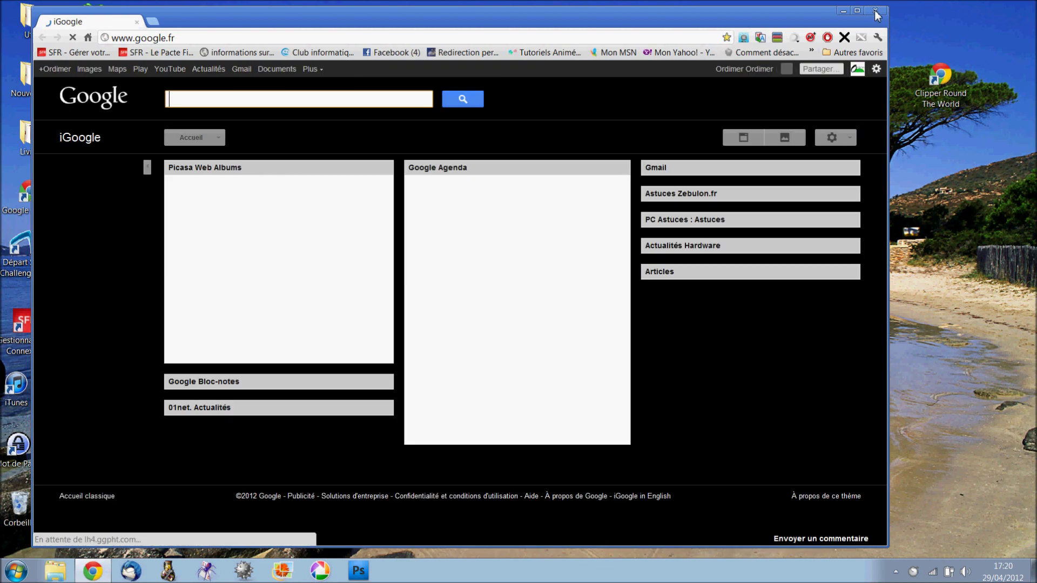
{"action": "left_click", "coordinate": [856, 11]}
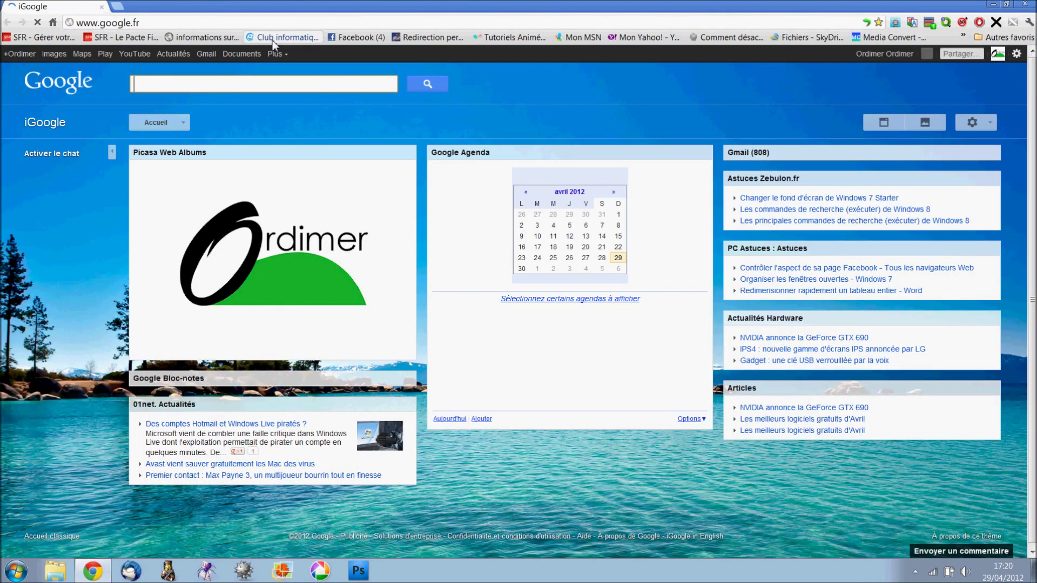
{"action": "left_click", "coordinate": [278, 38]}
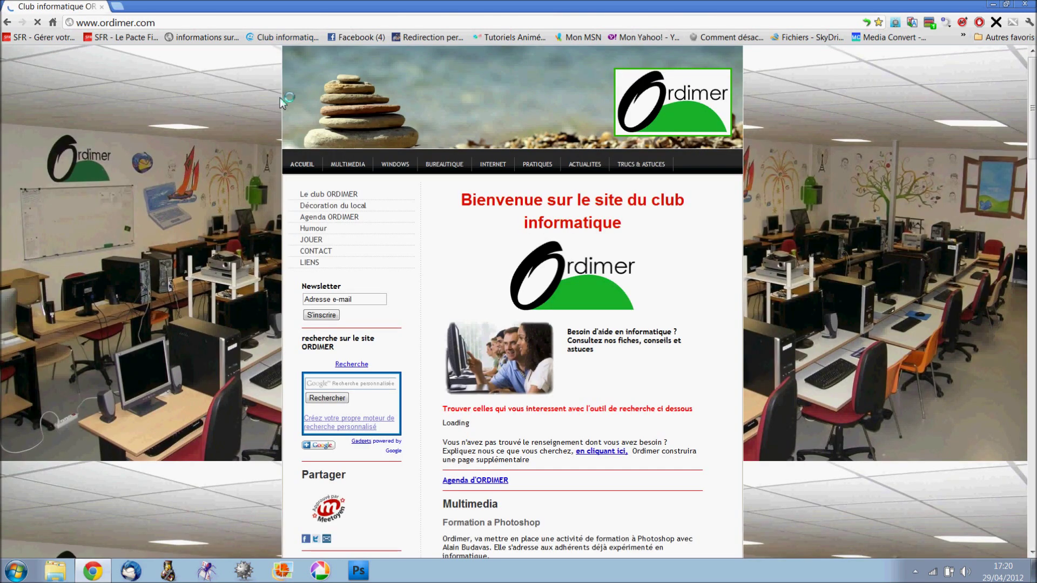
{"action": "left_click", "coordinate": [397, 165]}
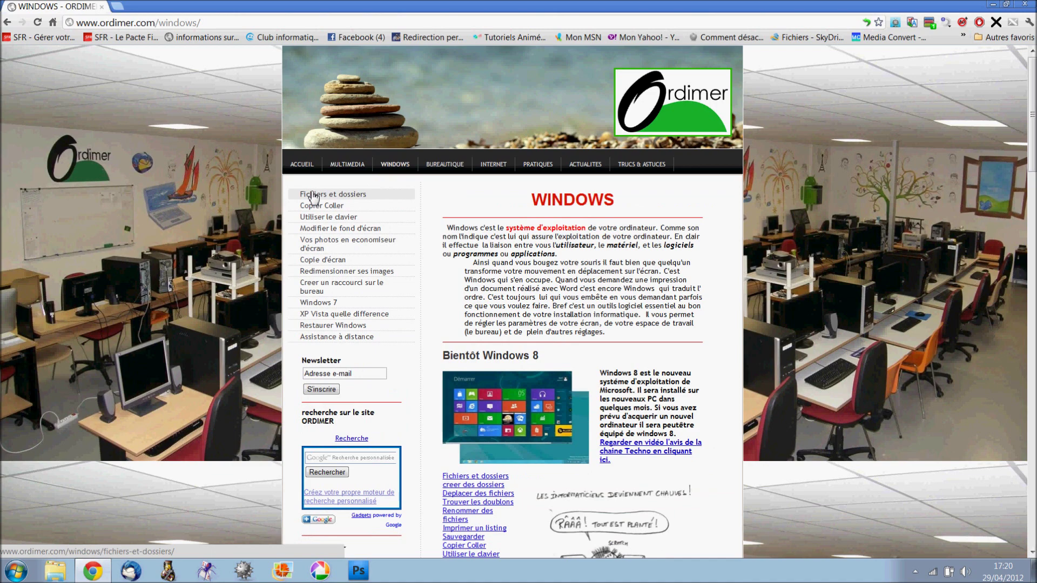
{"action": "left_click", "coordinate": [312, 195]}
{"action": "left_click", "coordinate": [333, 243]}
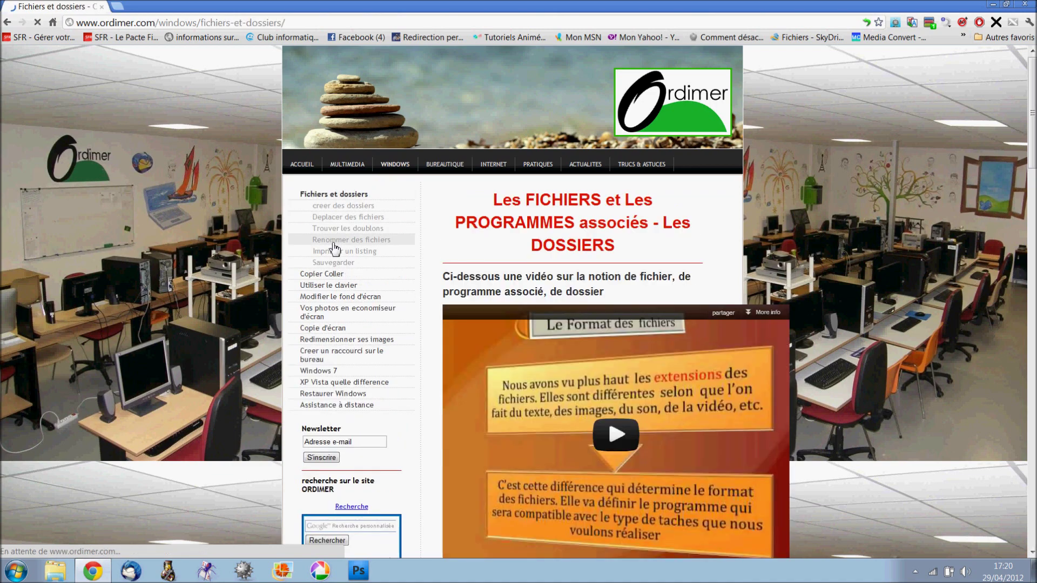
Step: Play the video on renaming files in batches, pause it and start downloading it with RealPlayer
{"action": "scroll", "coordinate": [488, 258], "scroll_direction": "down", "scroll_amount": 6}
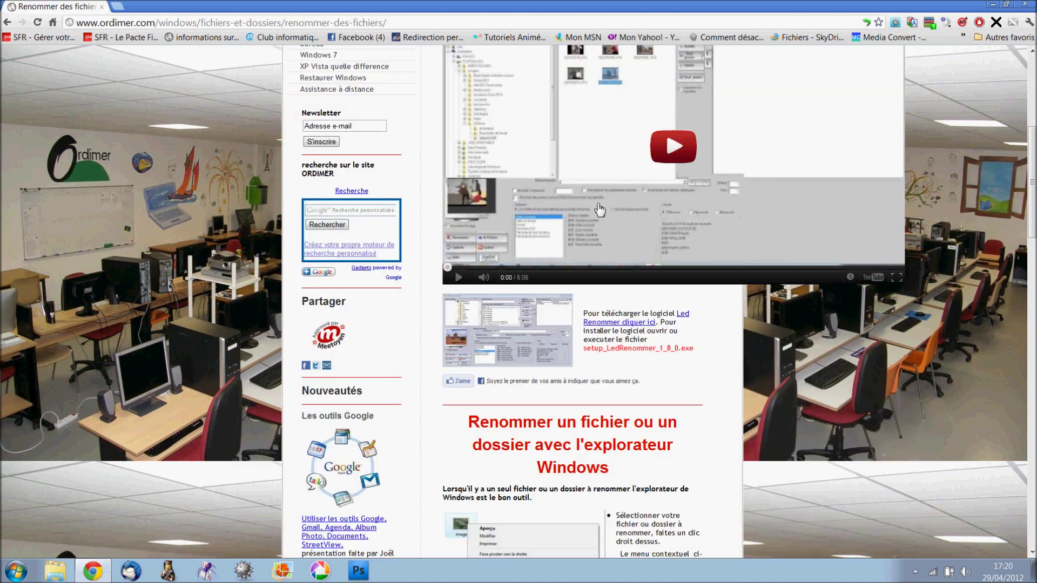
{"action": "scroll", "coordinate": [600, 209], "scroll_direction": "up", "scroll_amount": 3}
{"action": "left_click", "coordinate": [675, 325]}
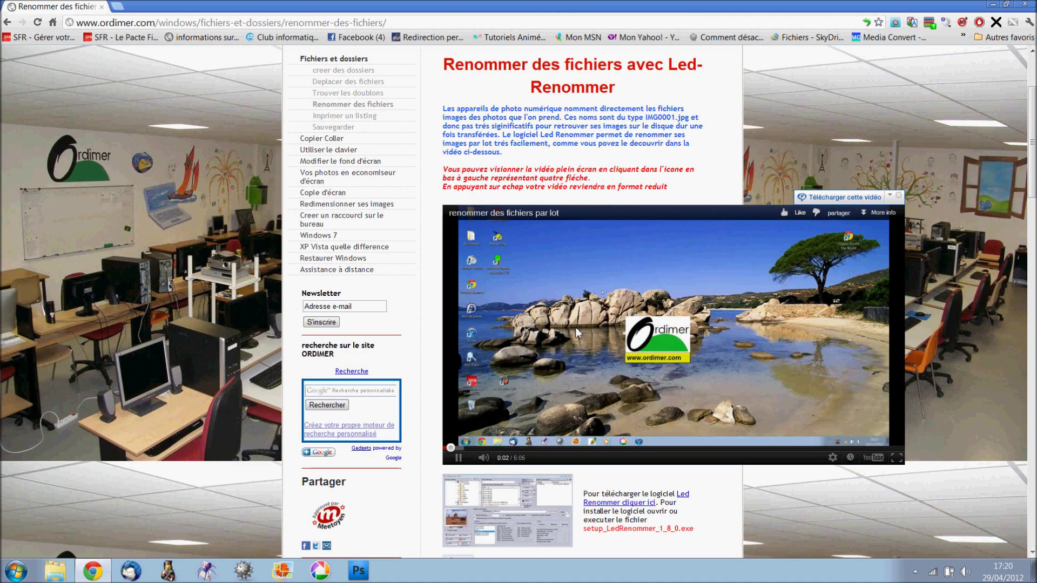
{"action": "left_click", "coordinate": [513, 443]}
{"action": "left_click", "coordinate": [846, 198]}
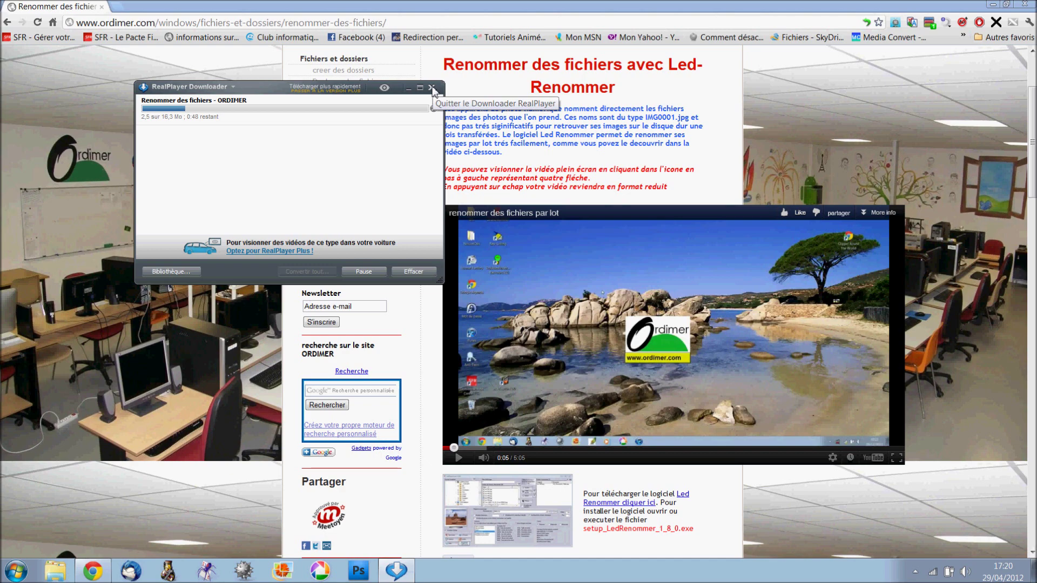
Step: Quit RealPlayer Downloader, abandoning the recording in progress, and close the browser
{"action": "left_click", "coordinate": [431, 88]}
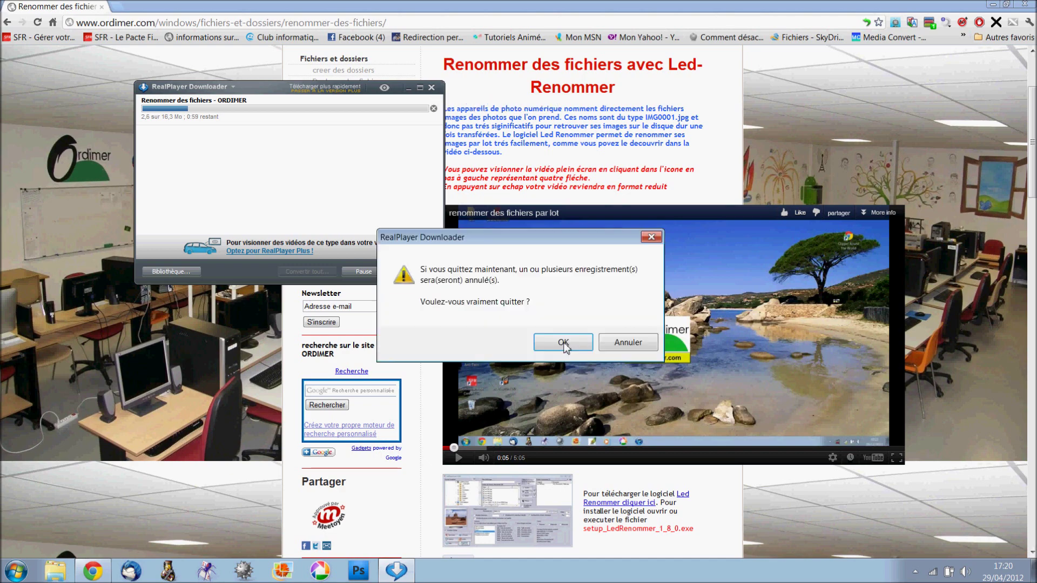
{"action": "mouse_move", "coordinate": [613, 405]}
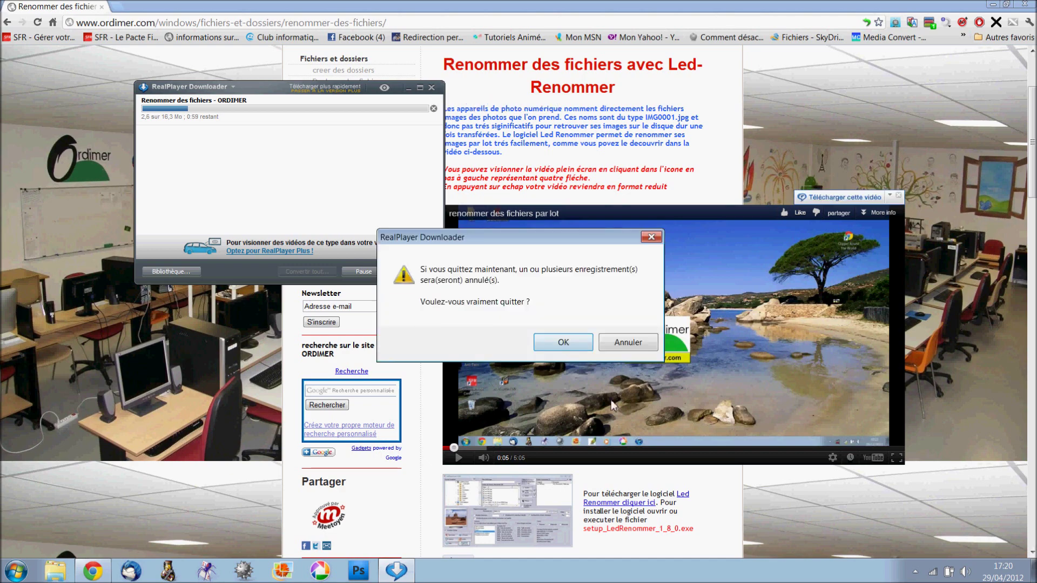
{"action": "left_click", "coordinate": [563, 342]}
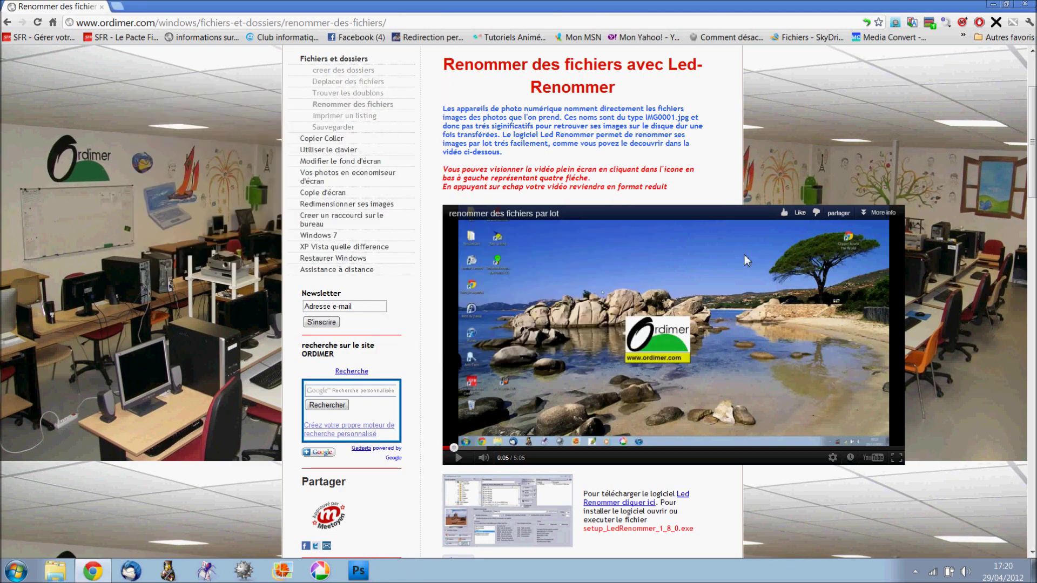
{"action": "left_click", "coordinate": [1024, 4]}
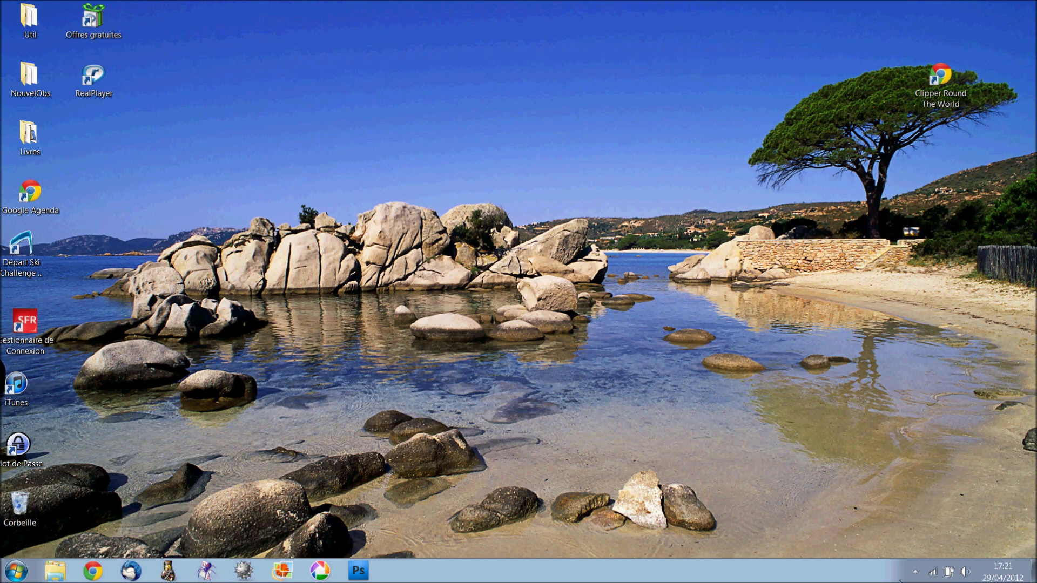